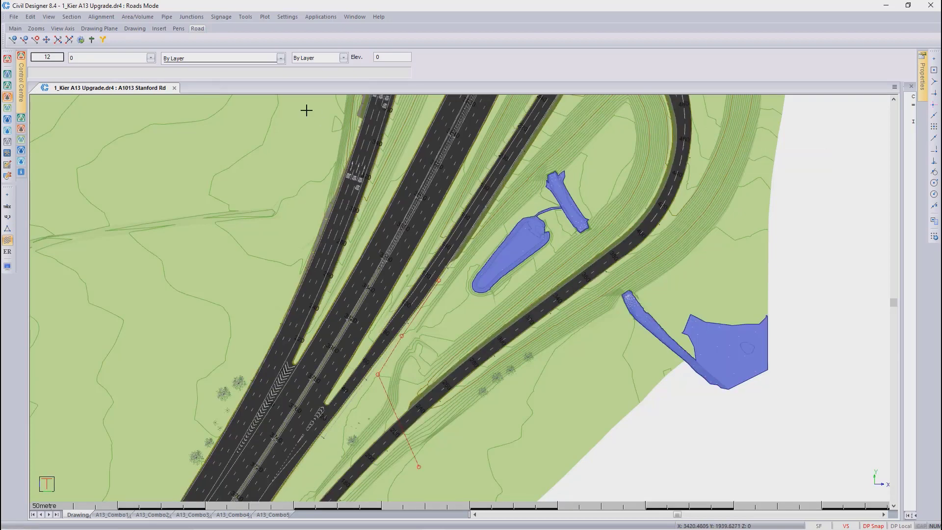
Examine the road's cross section at chainage 360 in the Cross Section Editor, including the left road edge and full embankment, and close it.
click(72, 16)
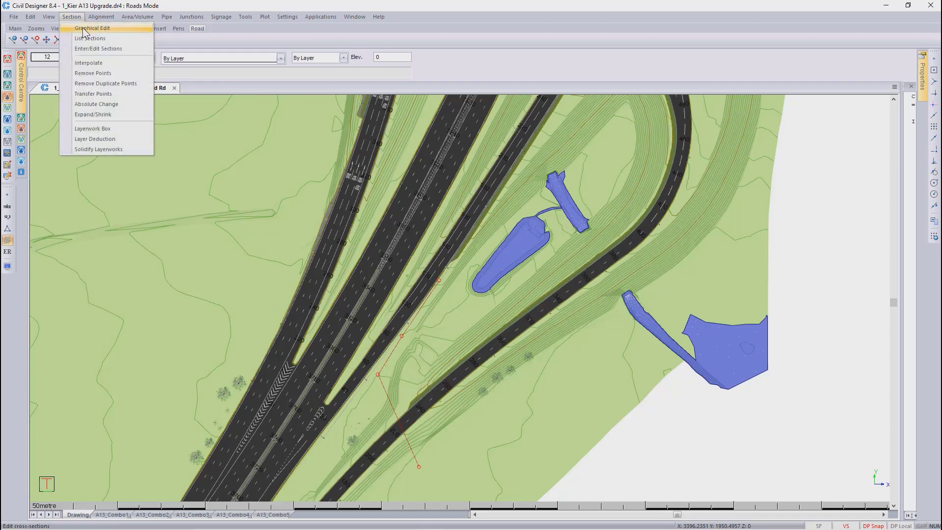
click(86, 34)
click(569, 250)
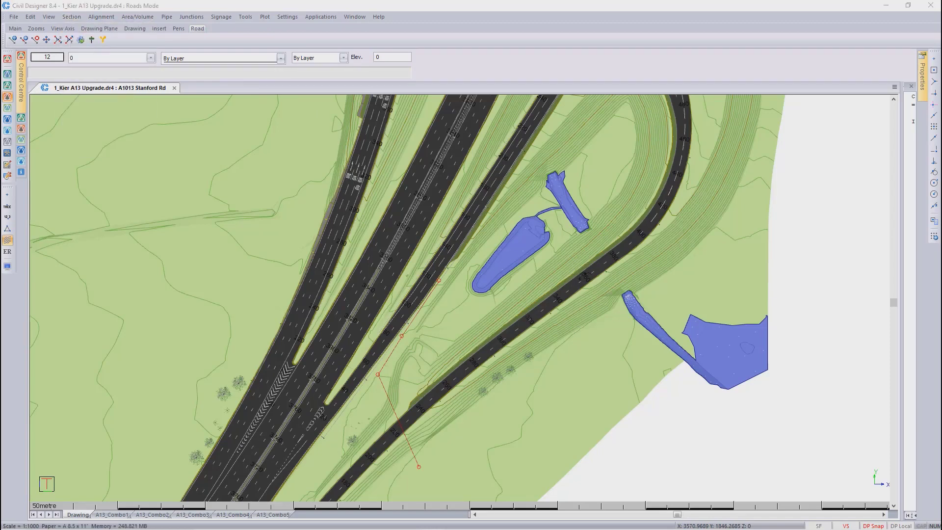
scroll(575, 72, up, 2)
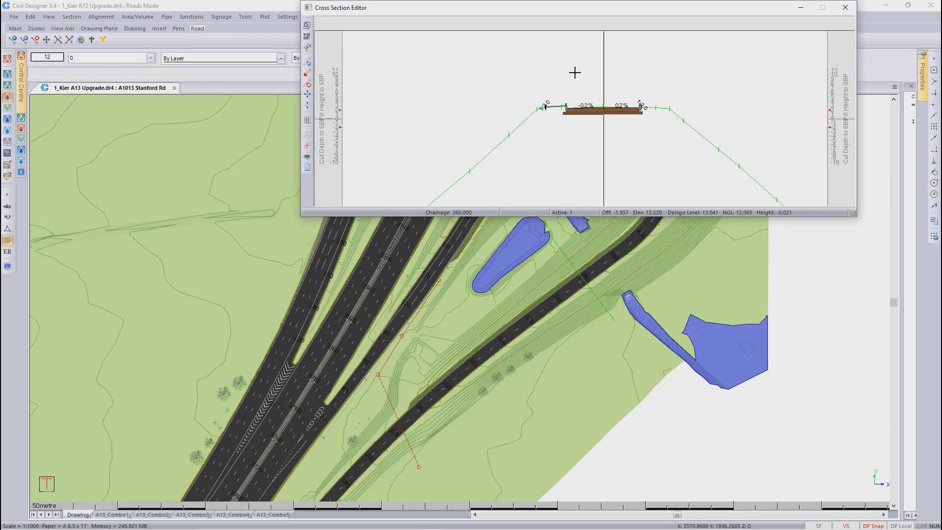
scroll(548, 109, up, 3)
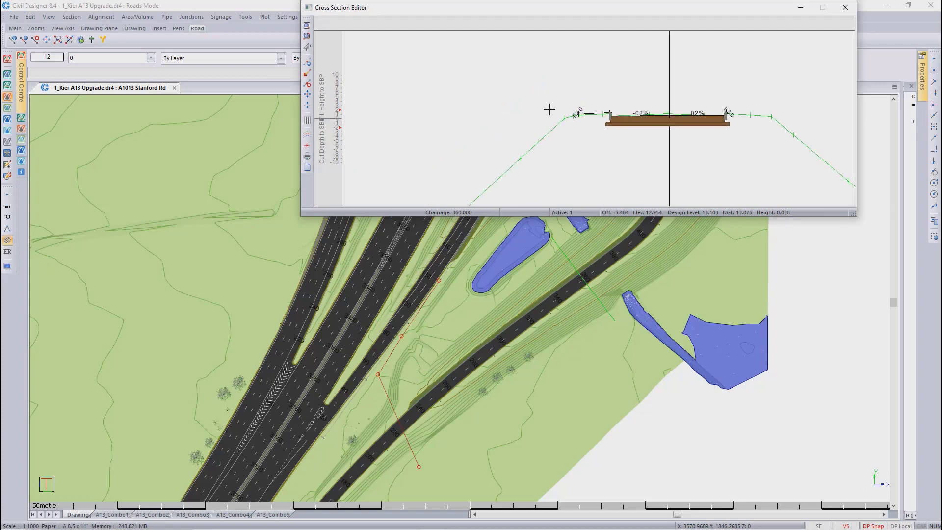
scroll(568, 110, up, 3)
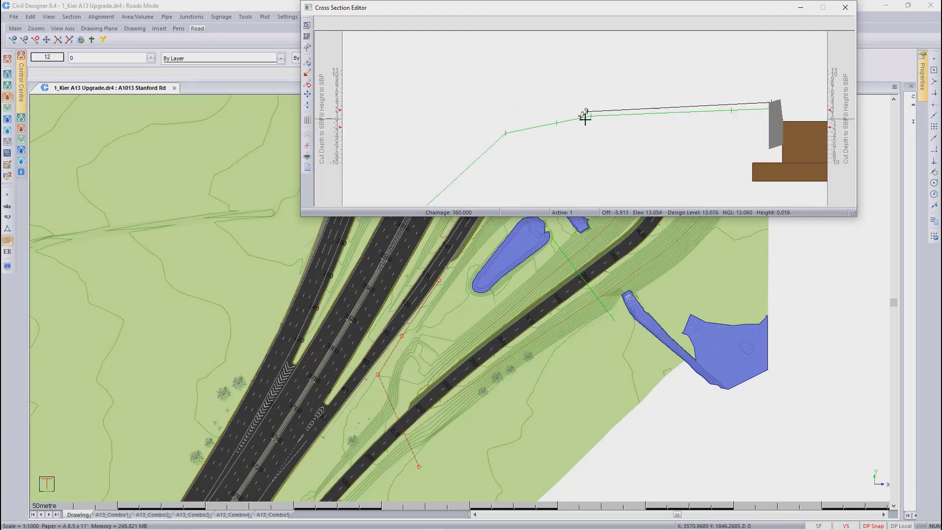
scroll(623, 143, down, 1)
scroll(716, 125, down, 3)
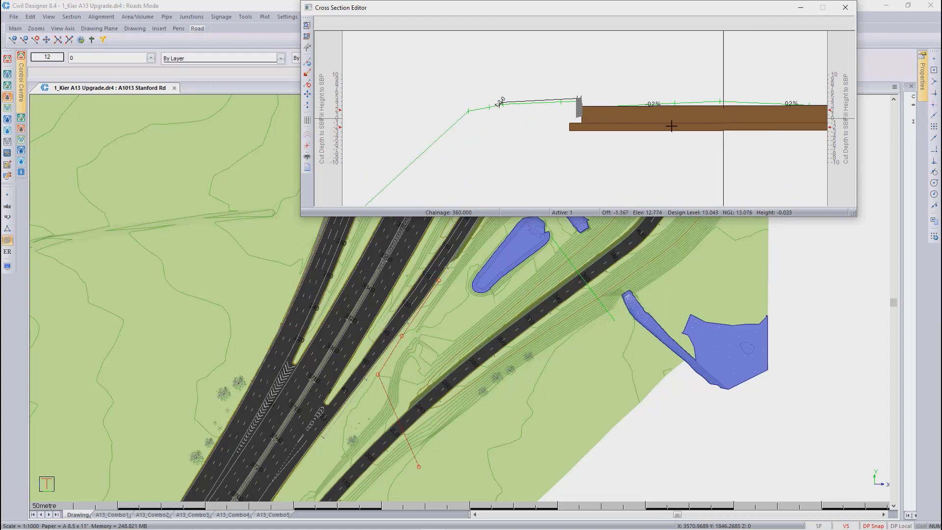
scroll(670, 126, down, 4)
scroll(585, 120, down, 3)
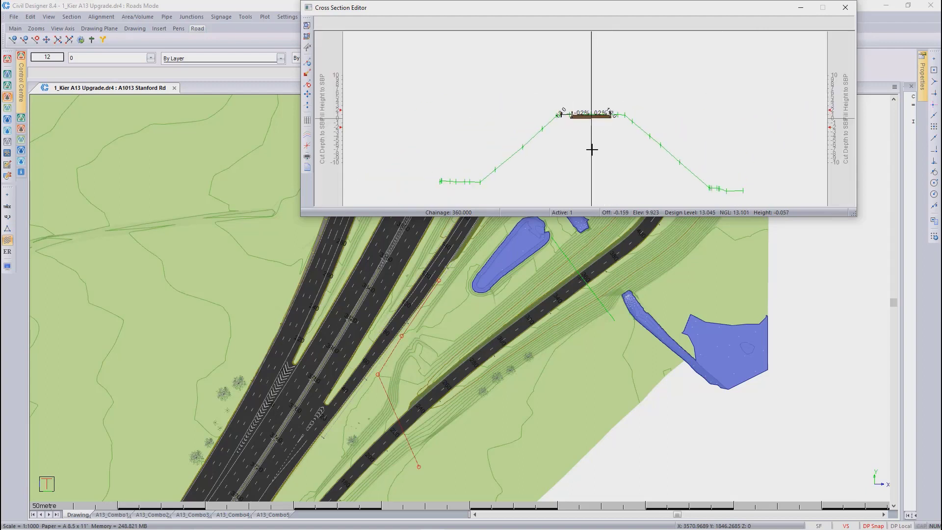
scroll(593, 167, up, 1)
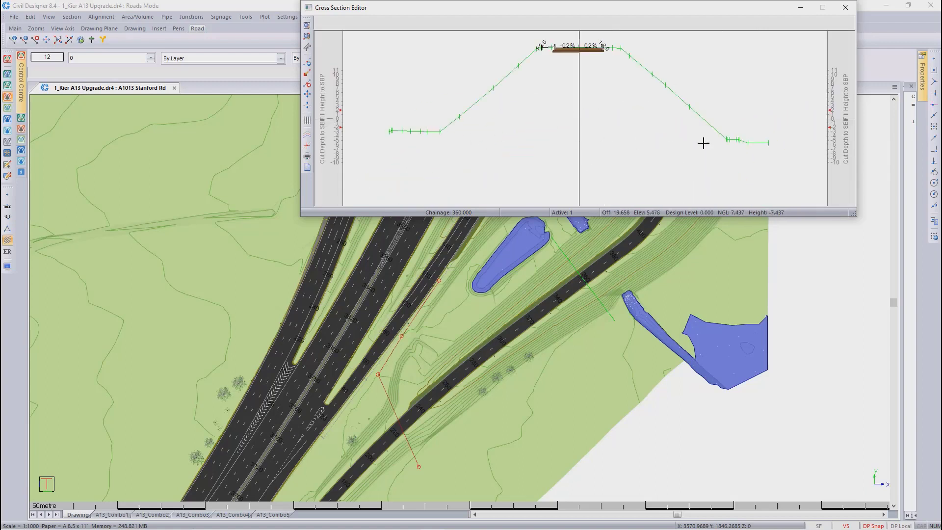
click(845, 10)
Review the options for generating skew sections and the crossing services offered for extraction, without generating any sections.
click(244, 16)
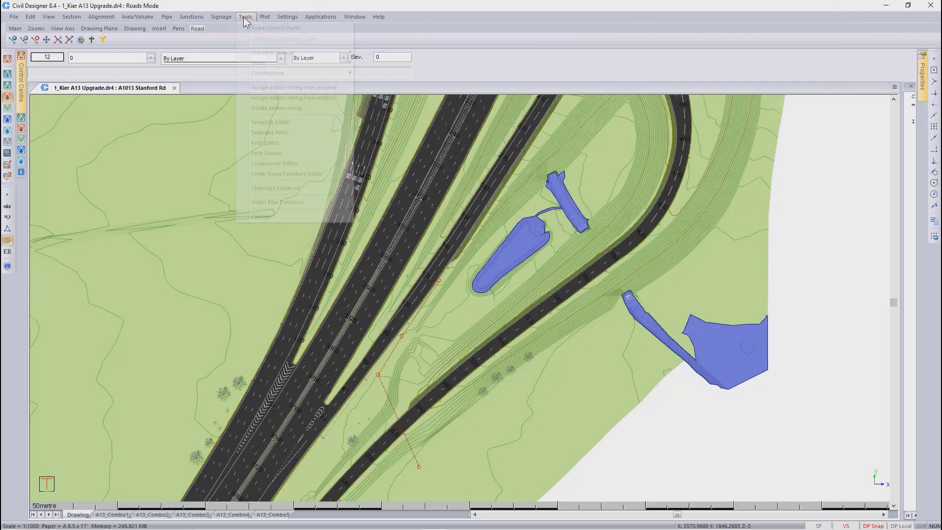
mouse_move(258, 52)
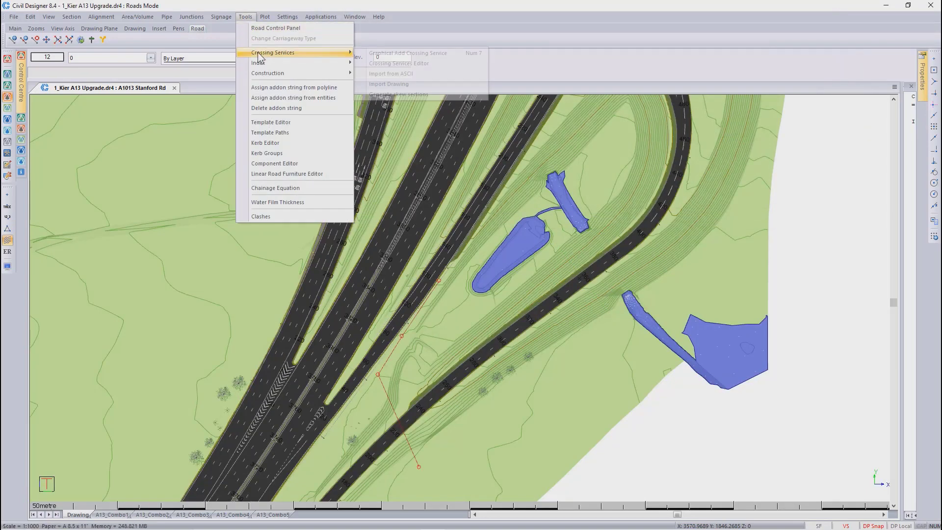
click(404, 96)
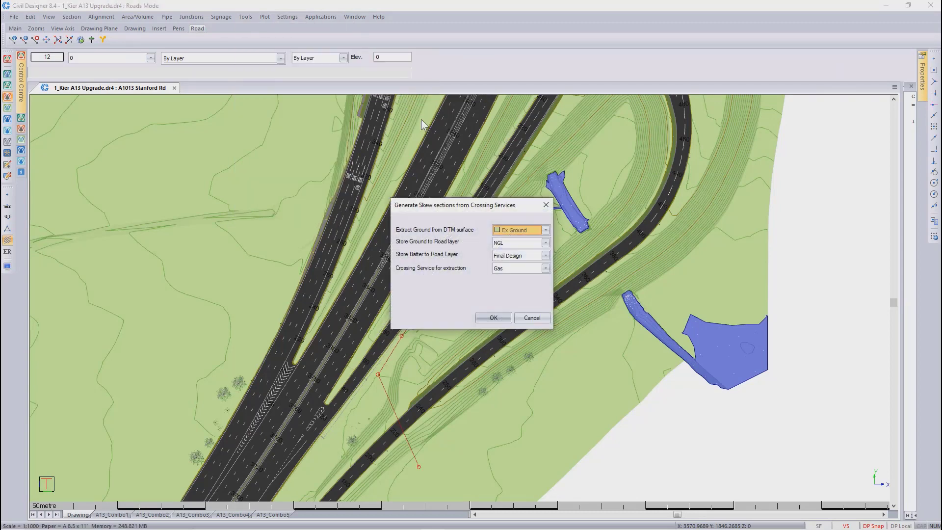
click(545, 268)
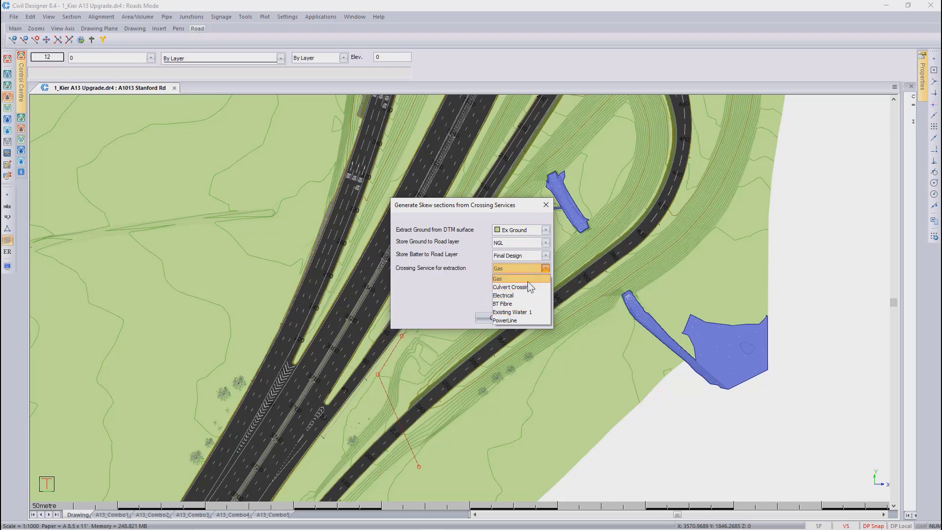
click(466, 282)
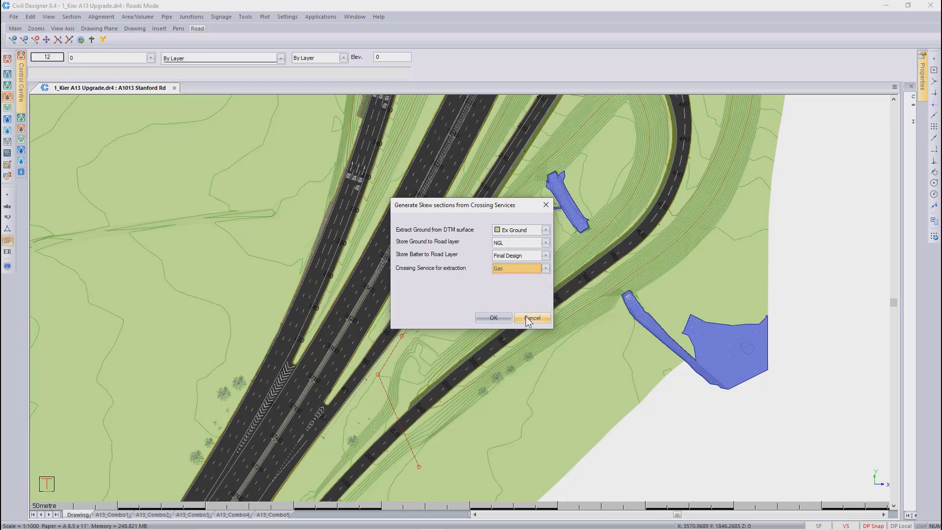
click(526, 317)
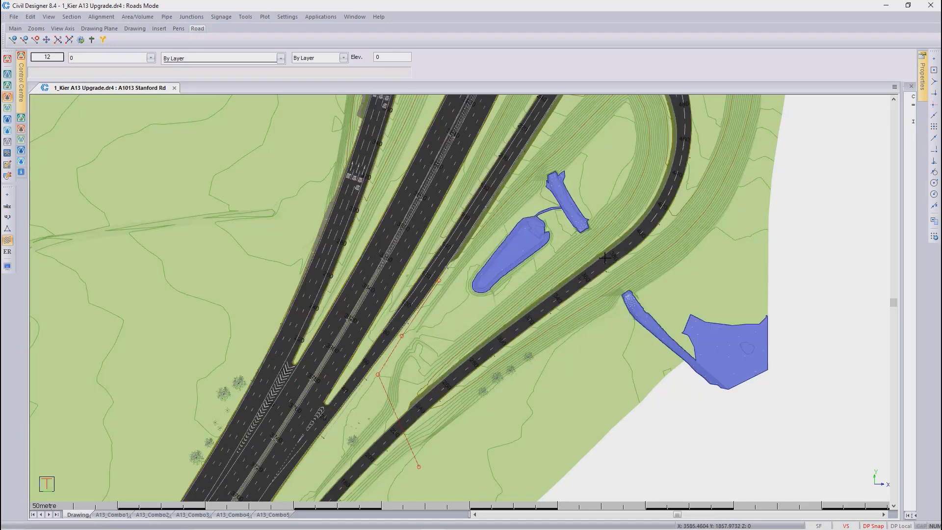
Graphically add a crossing service under the road between chainages 360 and 380, linking the two blue channel ends, and decline the skew cross section.
scroll(605, 257, up, 3)
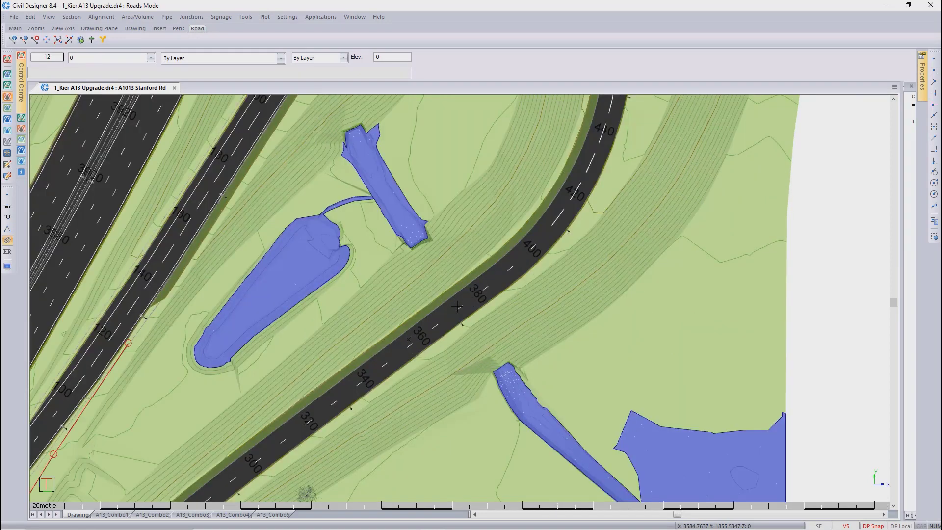
scroll(457, 306, up, 2)
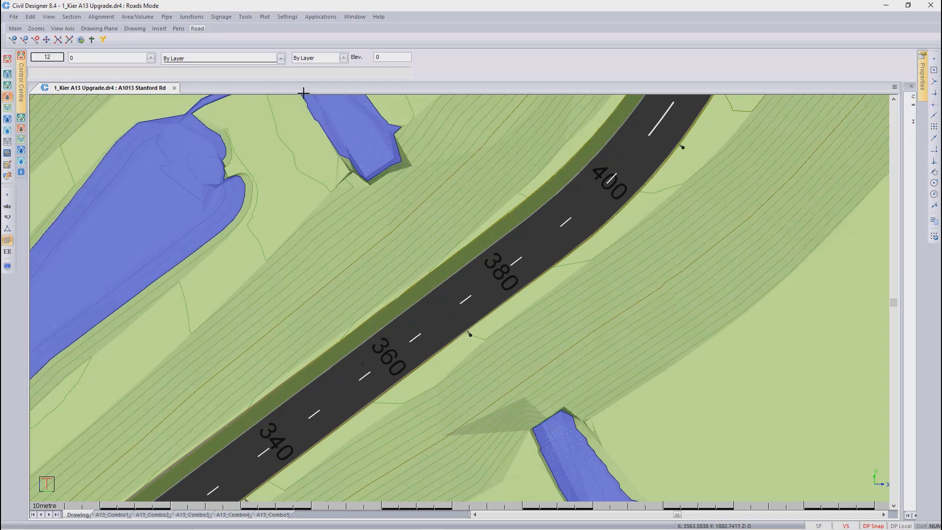
click(247, 17)
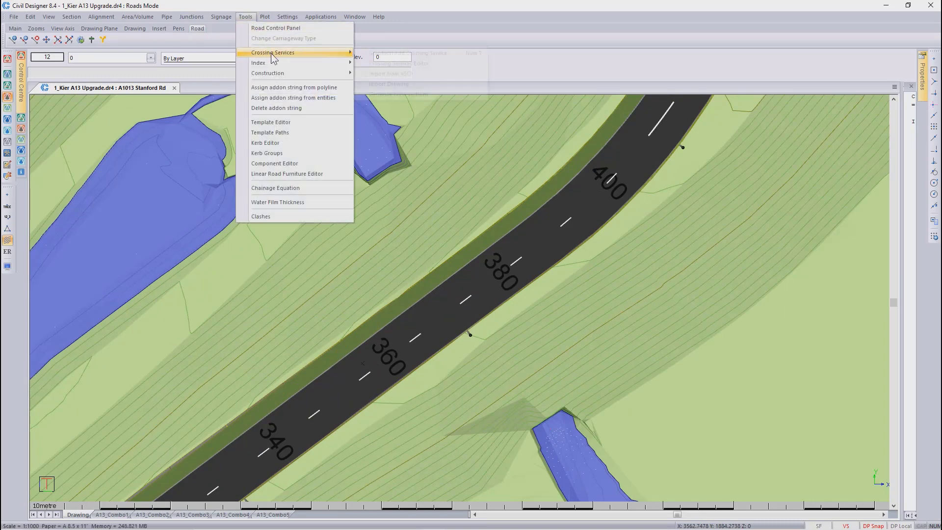
mouse_move(271, 53)
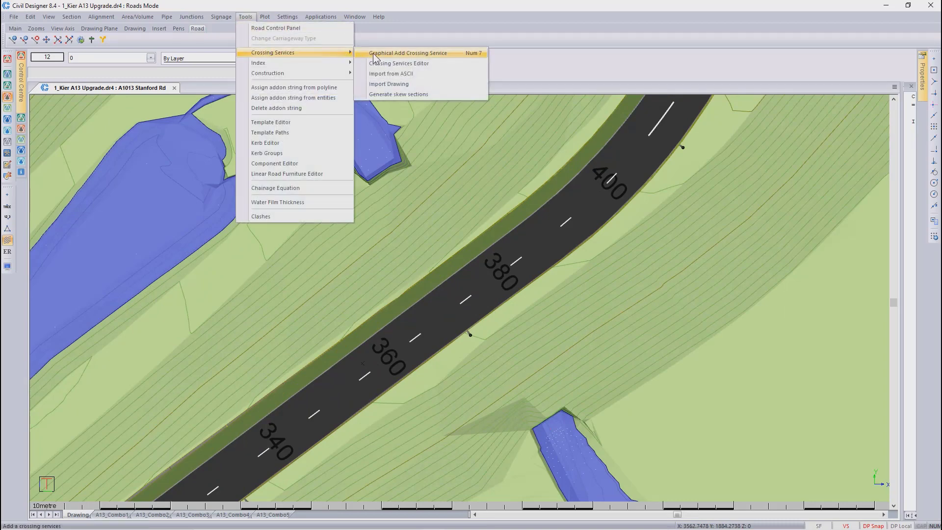
click(375, 54)
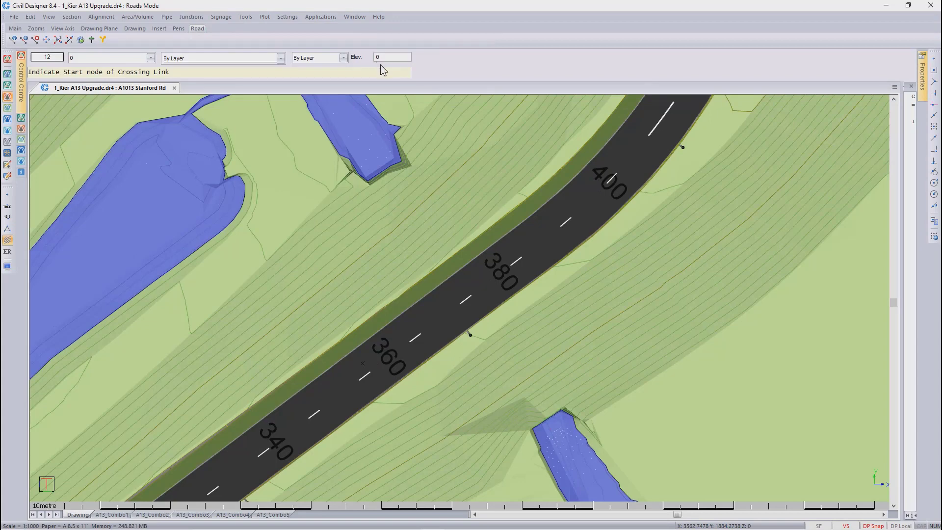
click(935, 74)
click(382, 162)
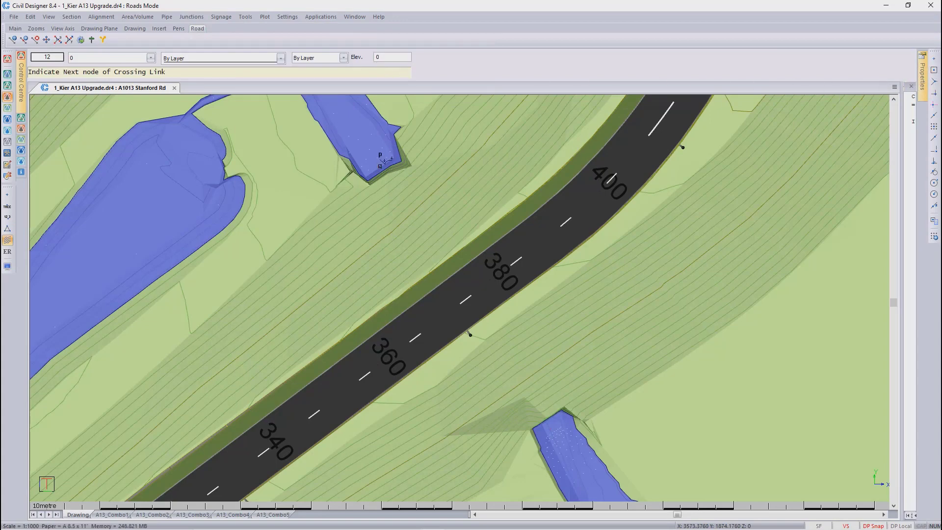
click(553, 428)
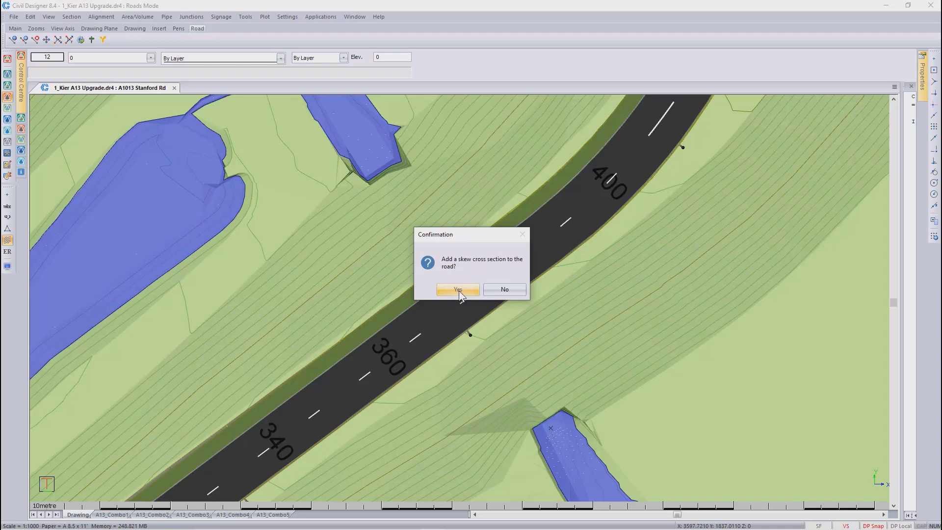
click(504, 290)
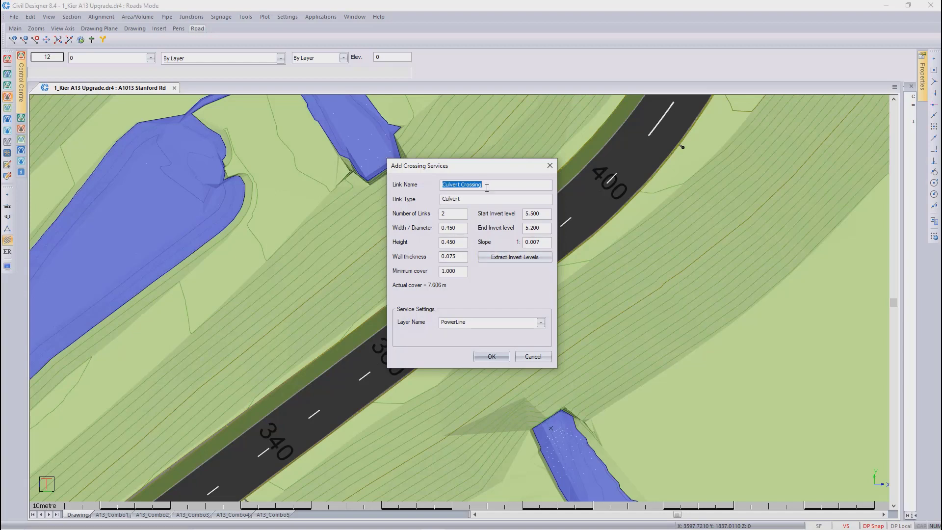
Name the link Stormwater Culvert and set 1 link, 2.4 width, 2.4 height and 0.15 wall thickness.
key(BackSpace)
text(Stormwater Culvert)
double_click(455, 213)
text(1)
double_click(448, 228)
text(2.4)
double_click(450, 242)
text(2.4)
drag(456, 256, 446, 254)
text(15)
Extract the culvert's invert levels from the Ex Ground surface with a vertical offset of -1.5.
click(482, 258)
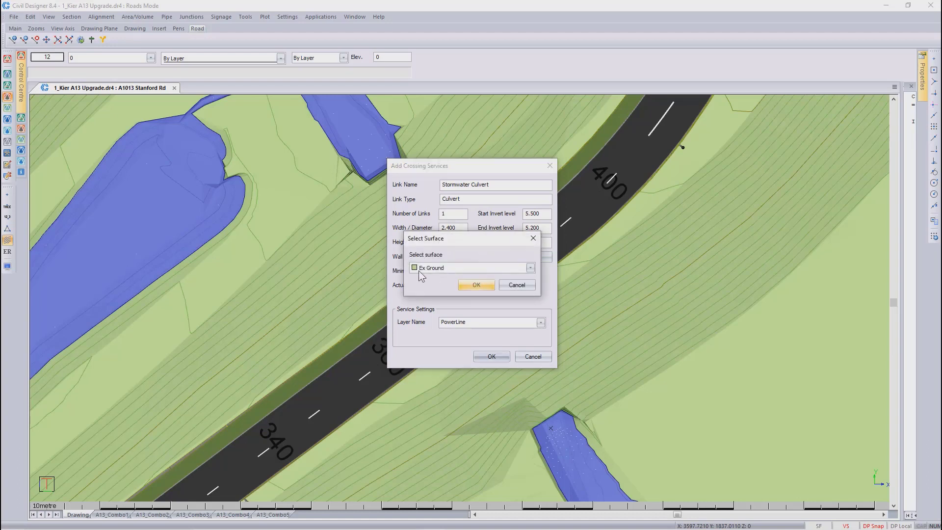
click(473, 285)
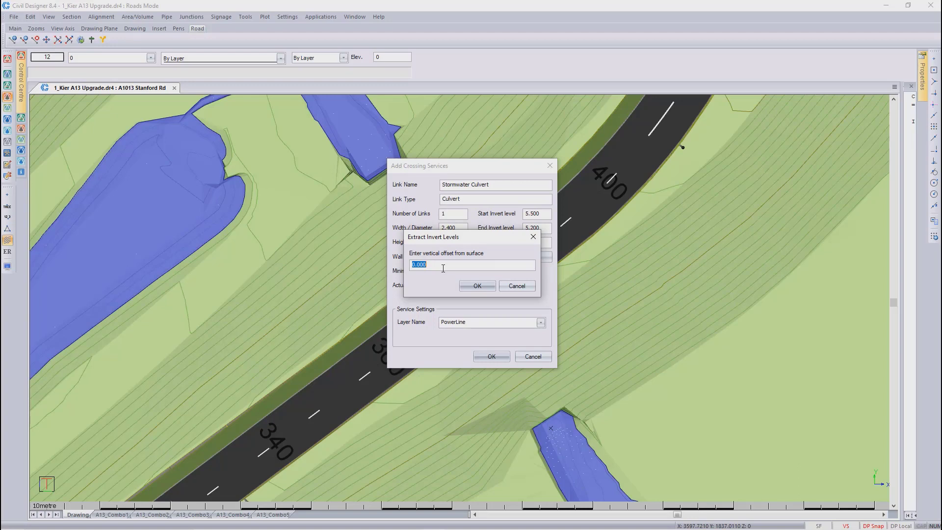
text(-1.5)
click(473, 285)
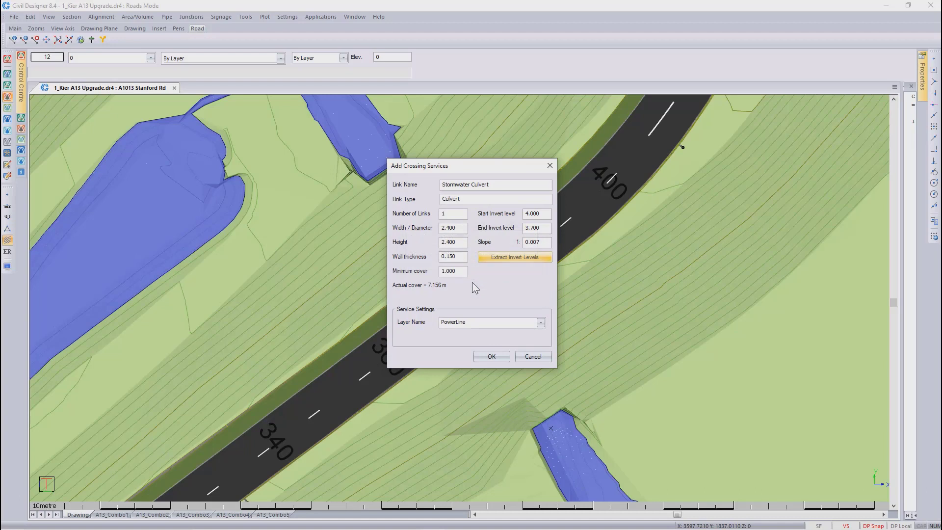
Assign the crossing service to the Stormwater Culvert layer, create it and end the command.
double_click(462, 271)
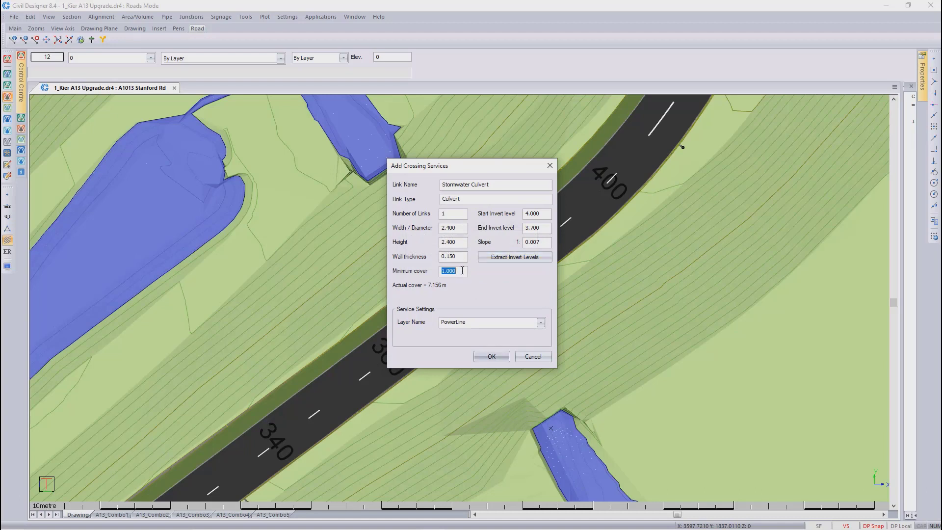
double_click(482, 325)
click(541, 323)
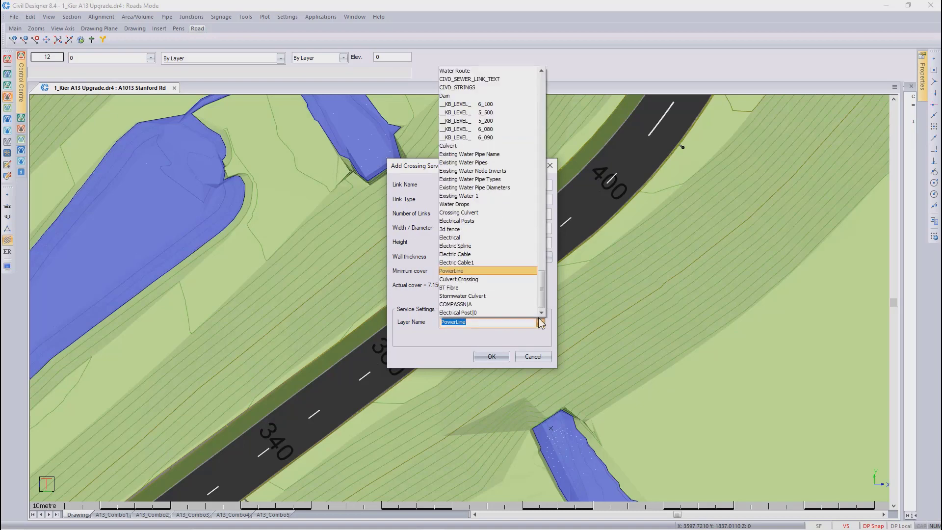
text(Storm)
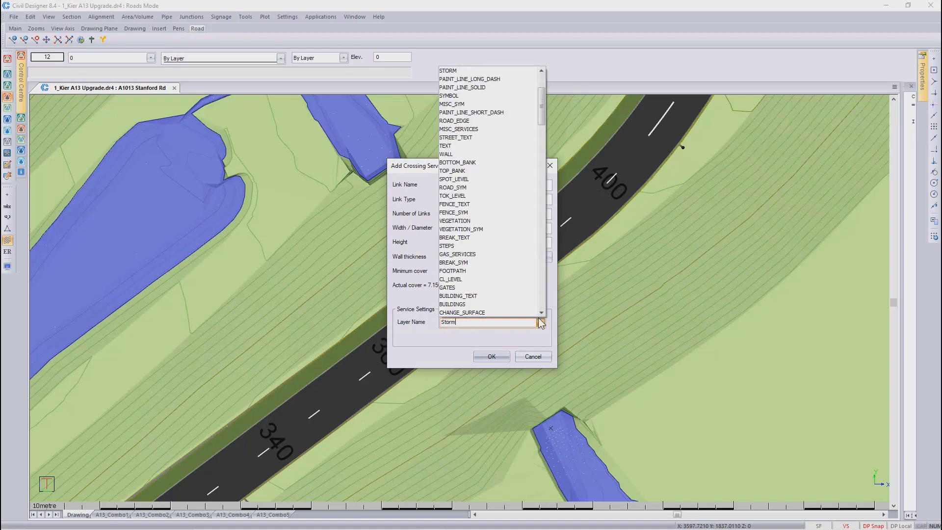
text(water)
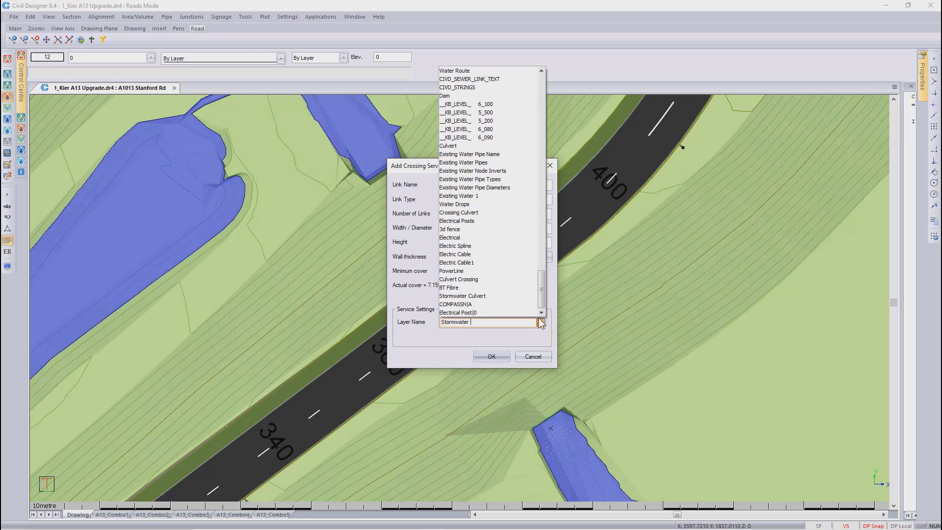
text( Culvert)
click(491, 356)
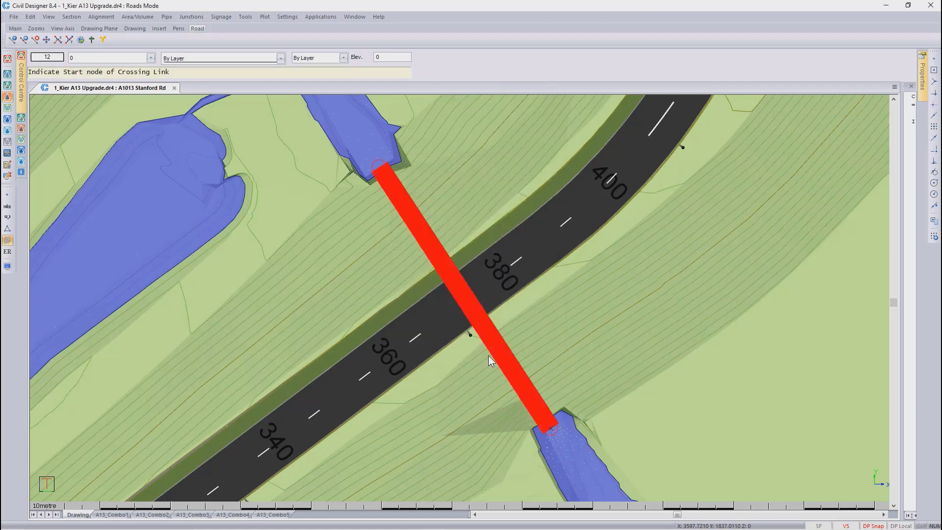
right_click(488, 356)
click(497, 363)
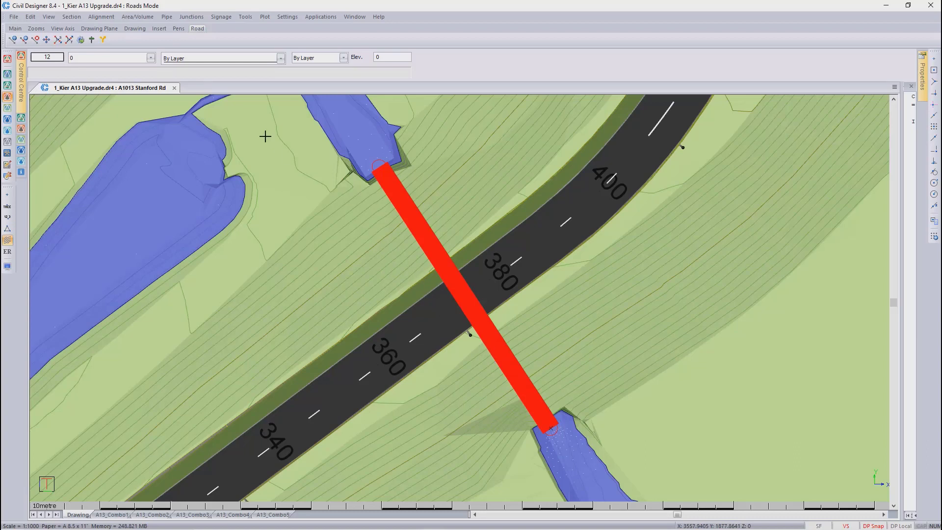
View the road's cross section at chainage 370 beside the new culvert and advance to chainage 375.
click(72, 17)
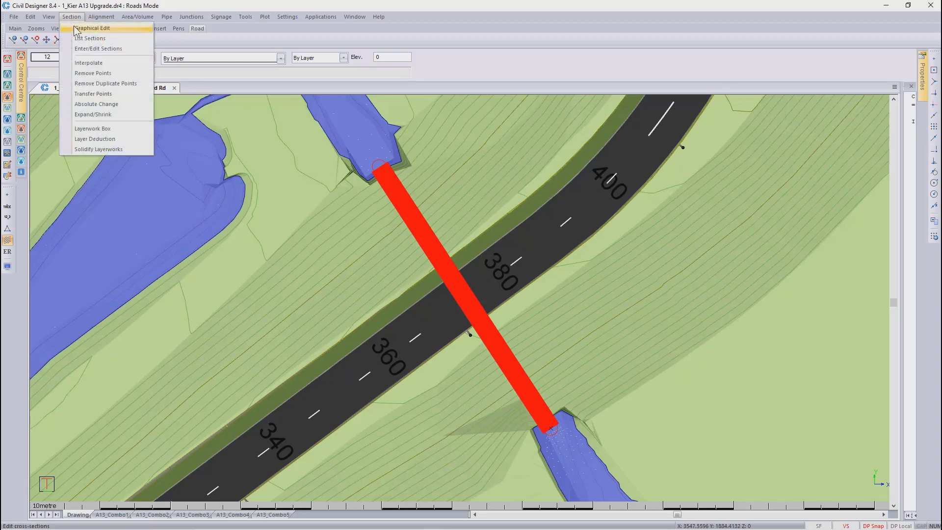
click(80, 27)
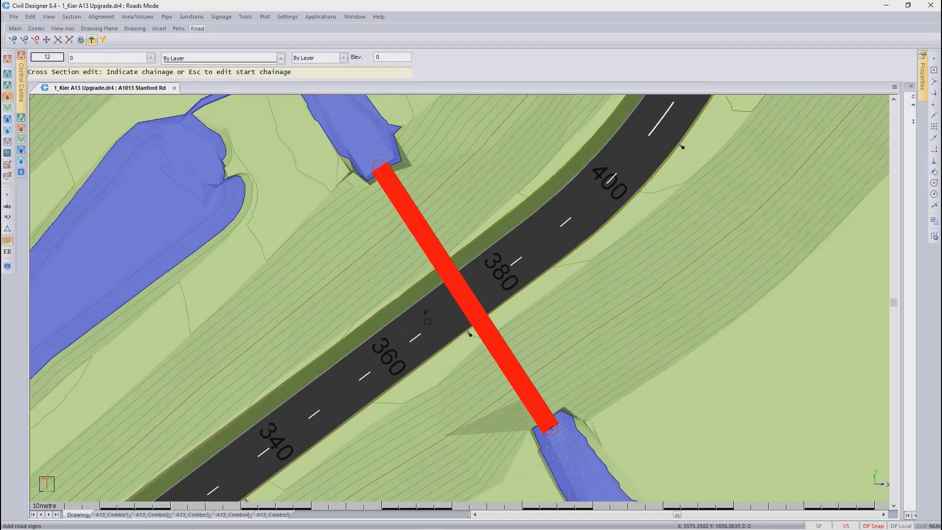
click(427, 320)
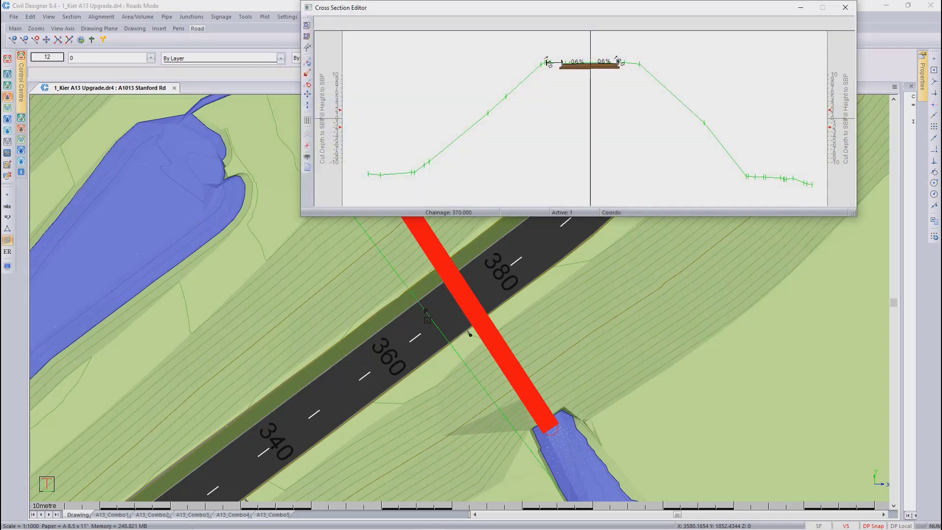
key(Page_Down)
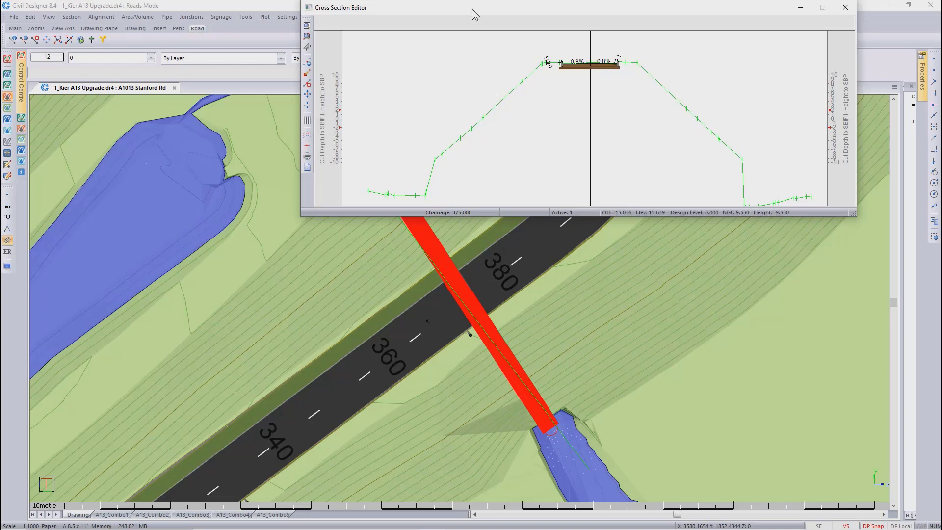
Close the cross section editor and generate skew sections for the Stormwater Culvert from Ex Ground, storing ground to NGL and batter to Final Design.
drag(472, 9, 447, 43)
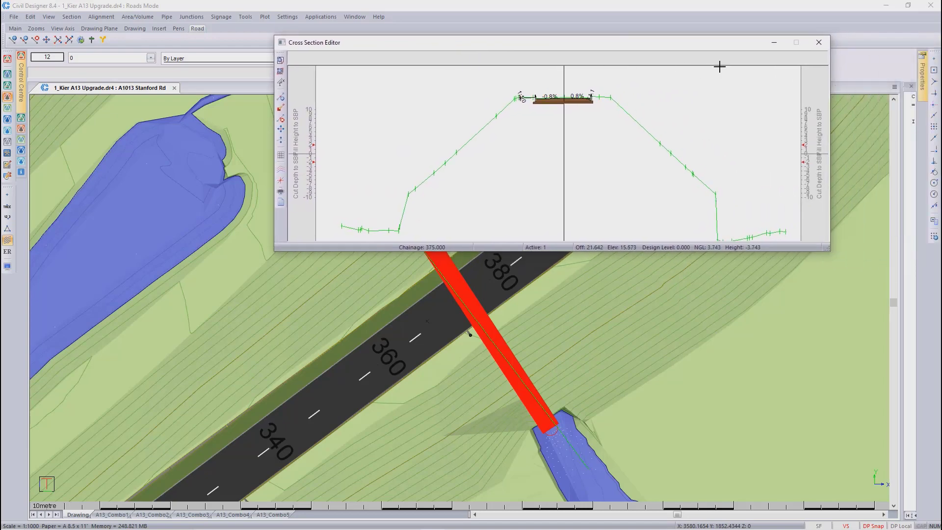
click(818, 42)
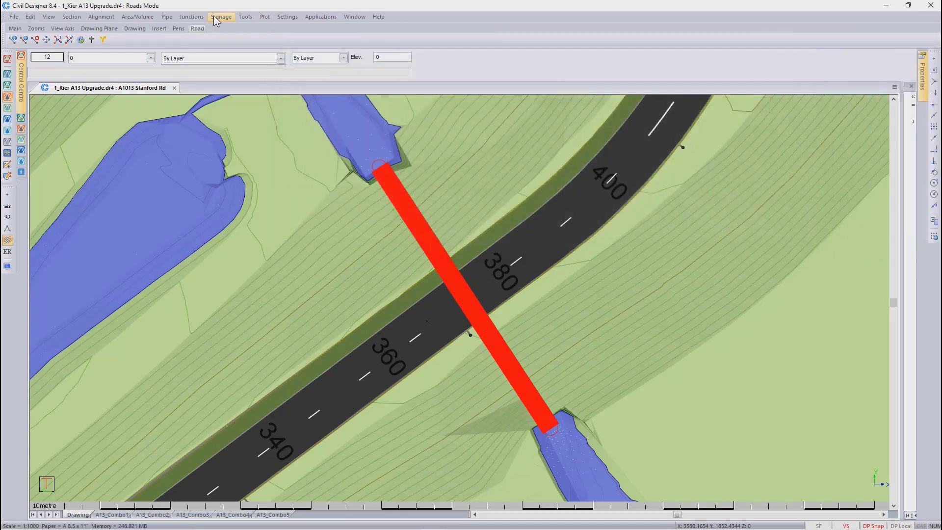
click(244, 17)
mouse_move(263, 51)
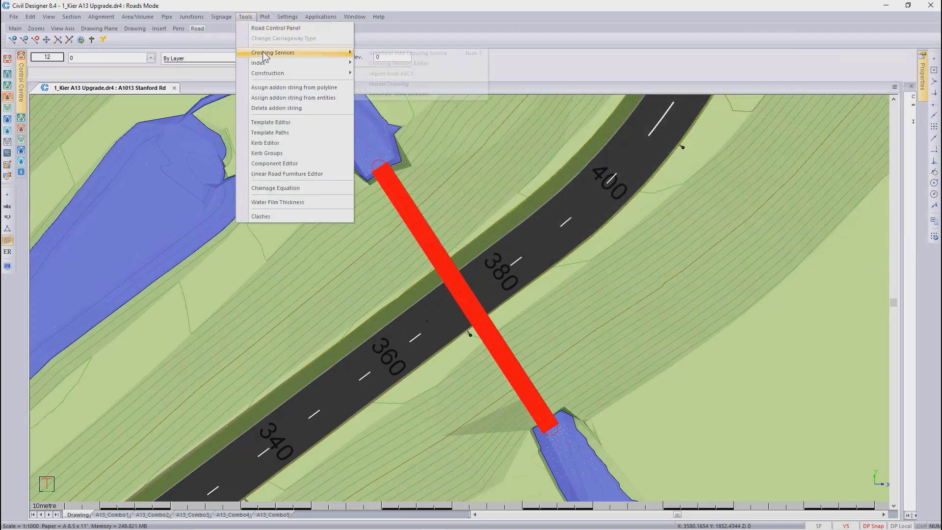
click(431, 94)
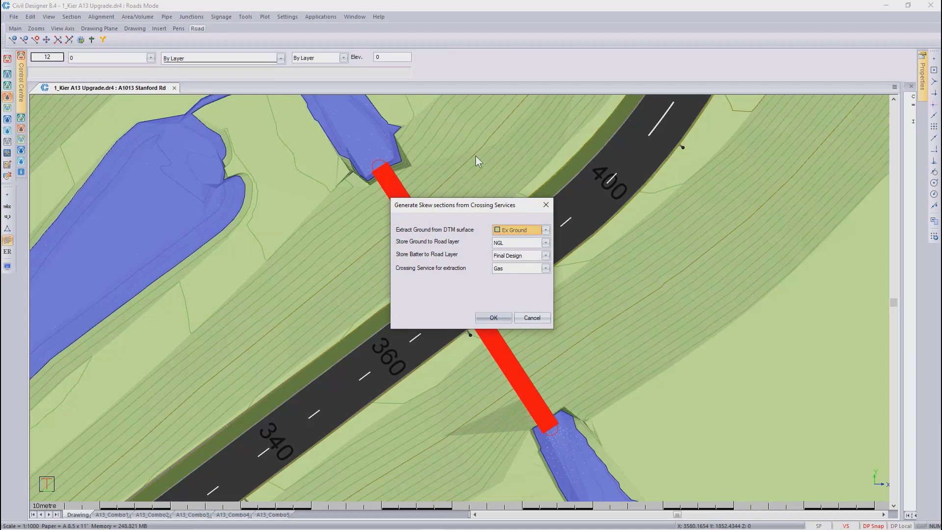
click(544, 268)
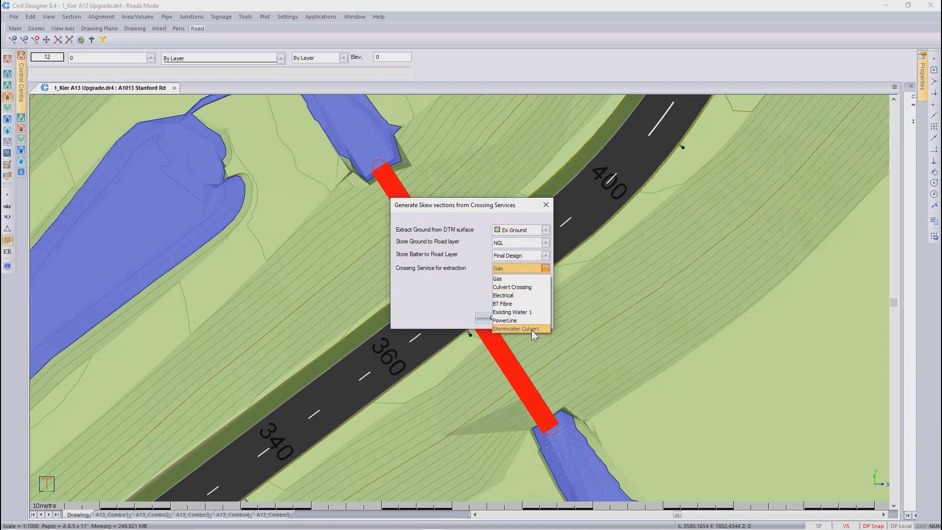
click(532, 328)
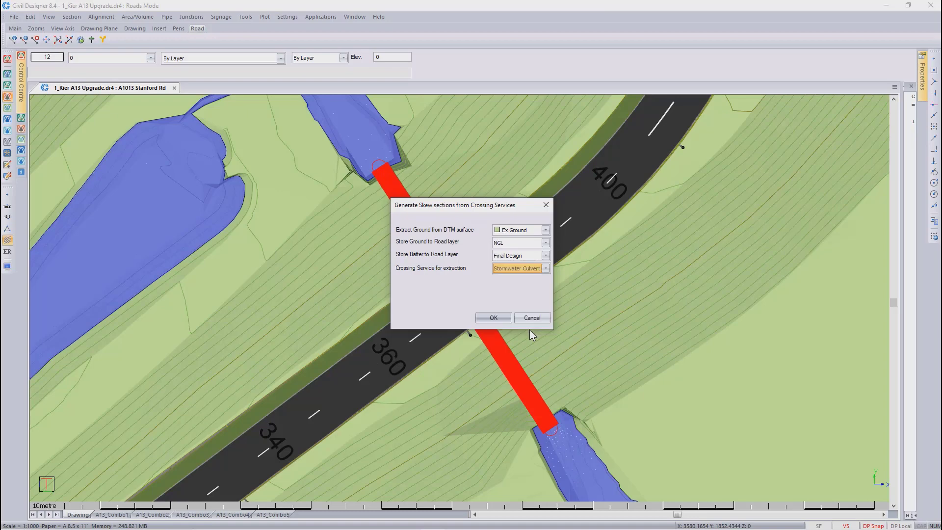
click(494, 318)
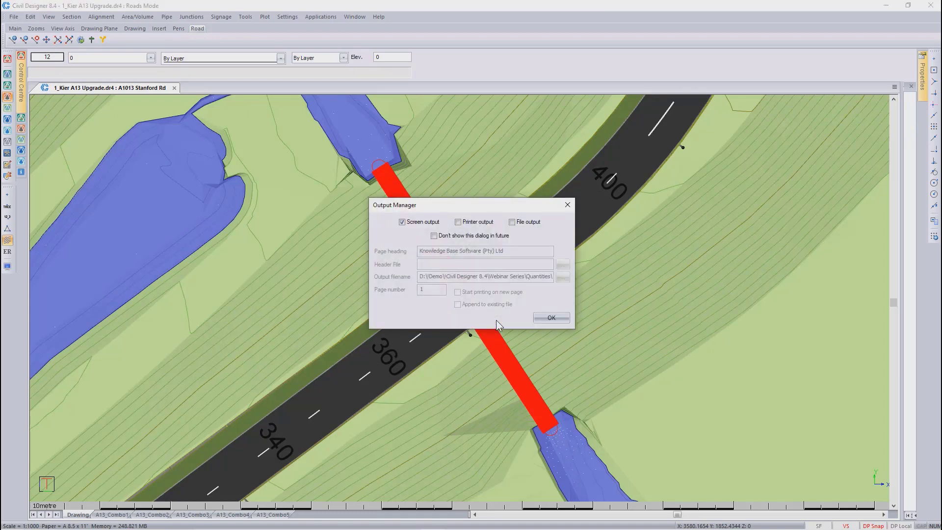
click(548, 319)
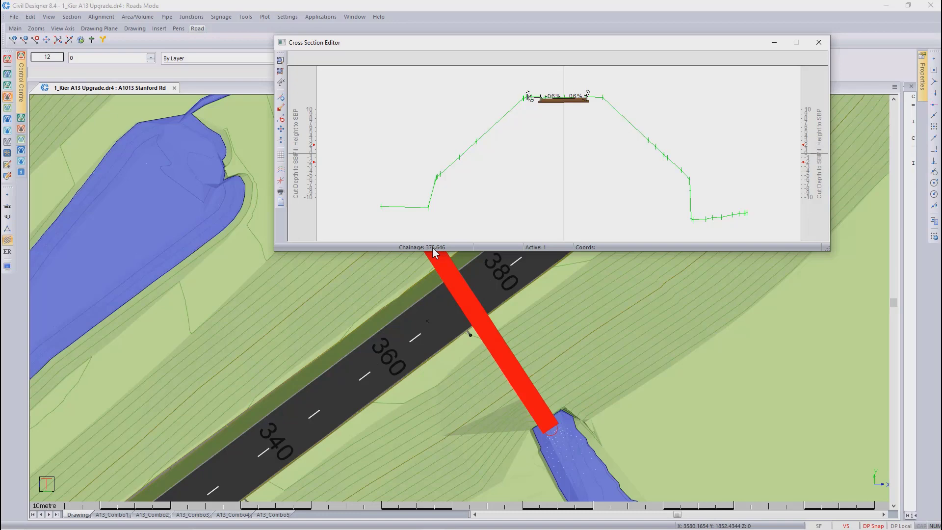
Add the Stormwater Culvert to the crossings plotted in the cross section display.
click(281, 171)
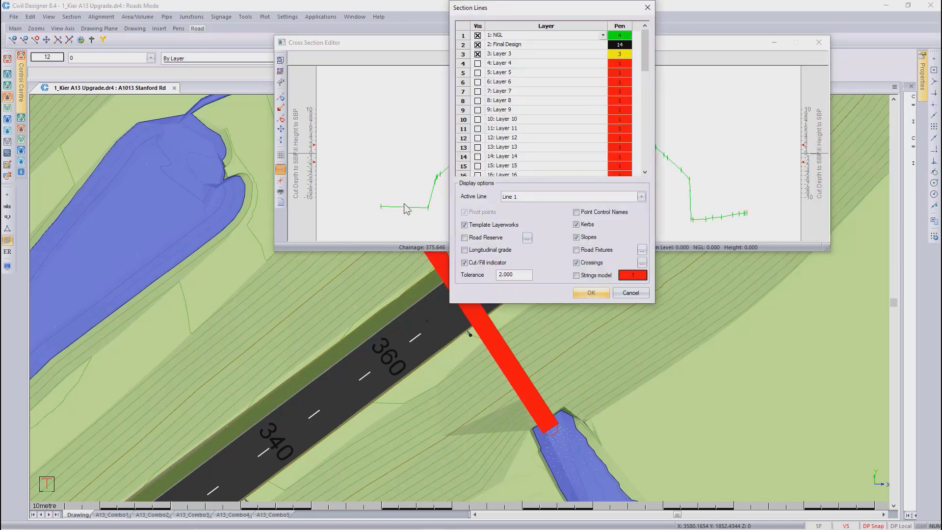
click(642, 262)
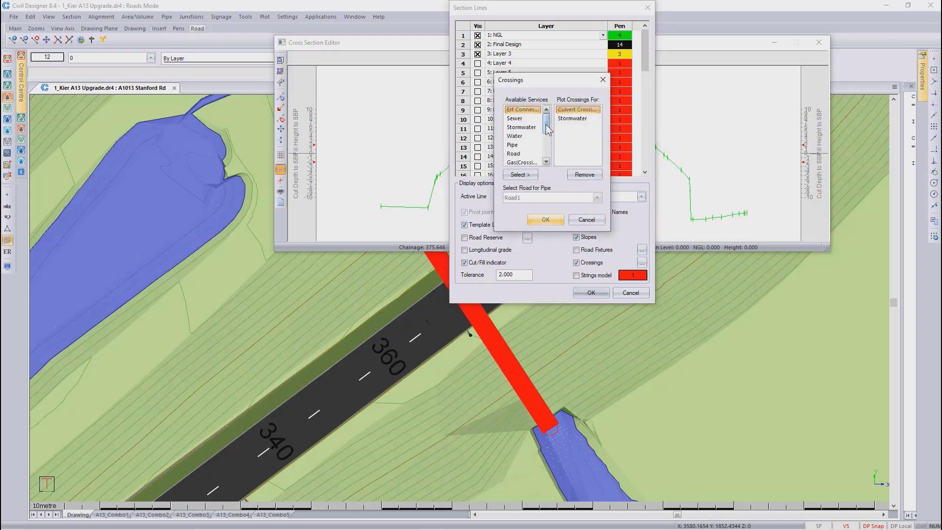
drag(547, 129, 547, 147)
click(537, 157)
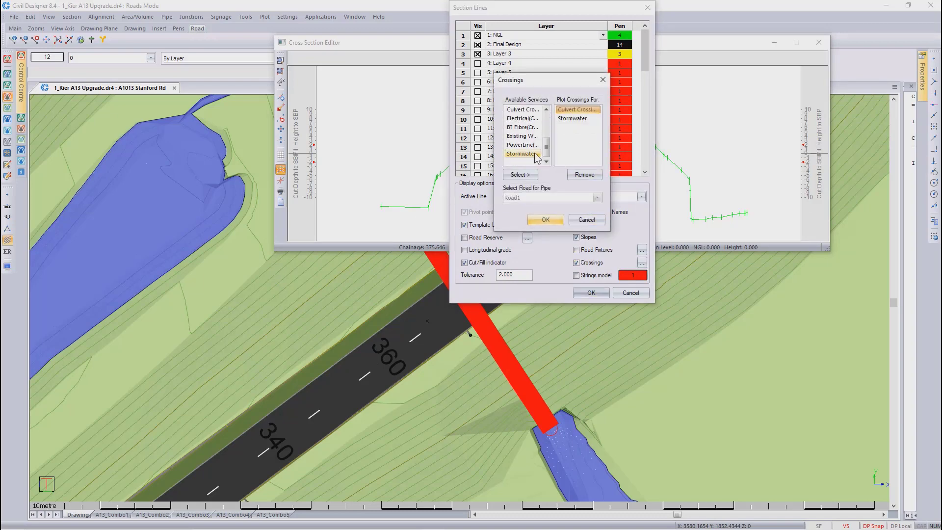
click(520, 175)
click(544, 219)
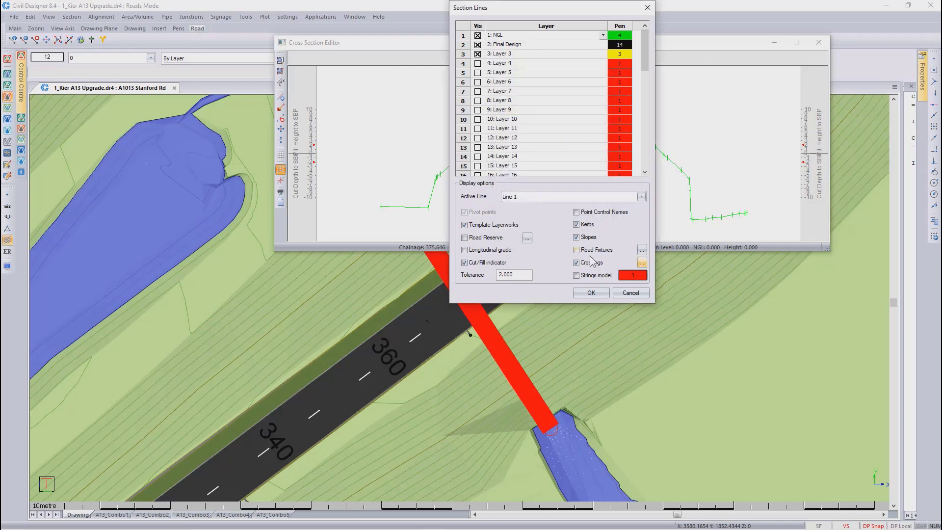
click(591, 293)
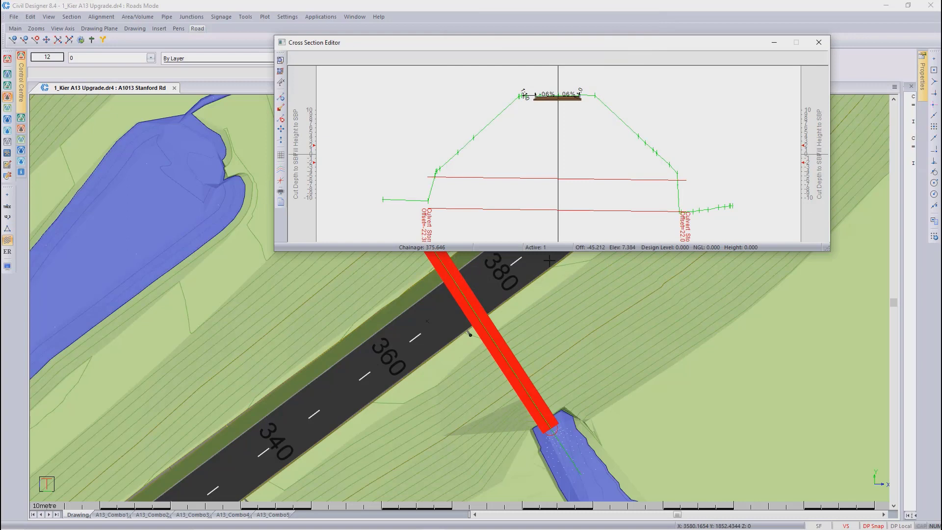
Examine both culvert ends against the ground line in the skew section at chainage 375.646, and close the cross section editor.
scroll(430, 197, up, 1)
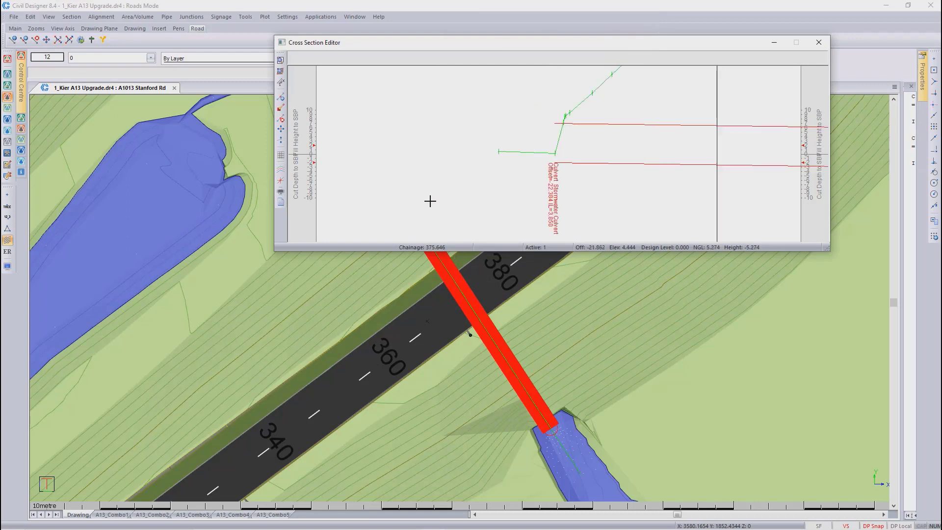
scroll(556, 152, up, 3)
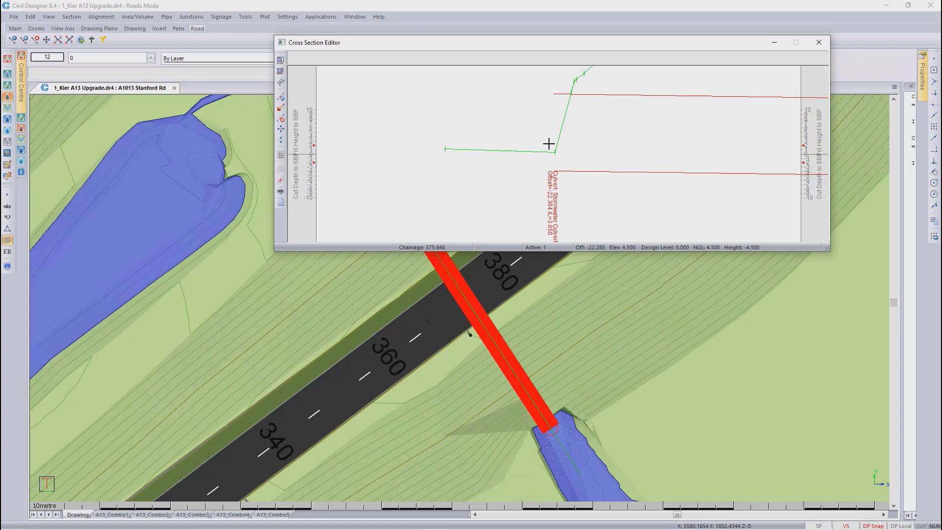
scroll(673, 141, down, 1)
scroll(655, 153, down, 1)
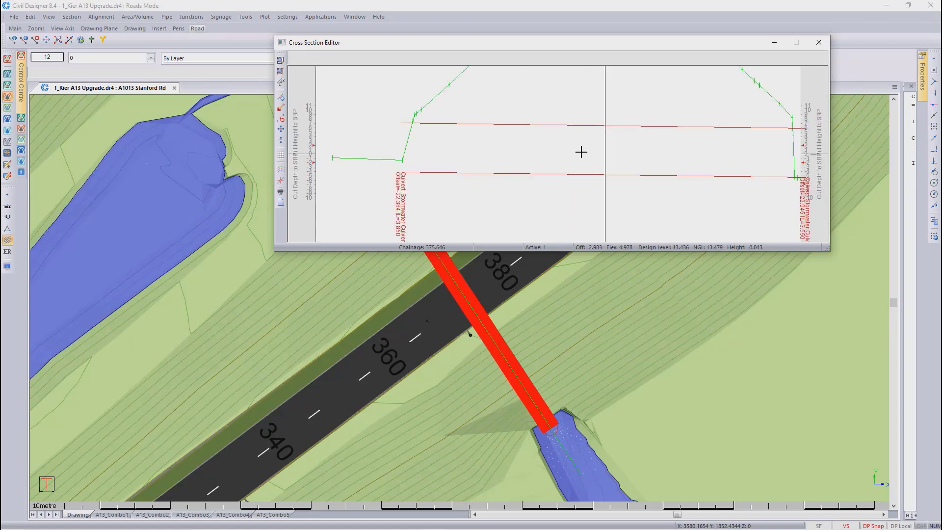
scroll(581, 152, down, 1)
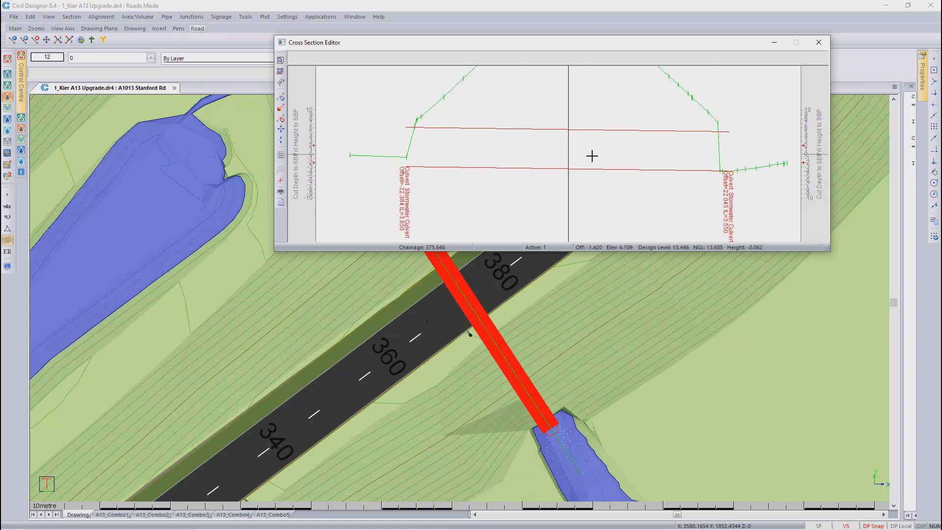
click(819, 43)
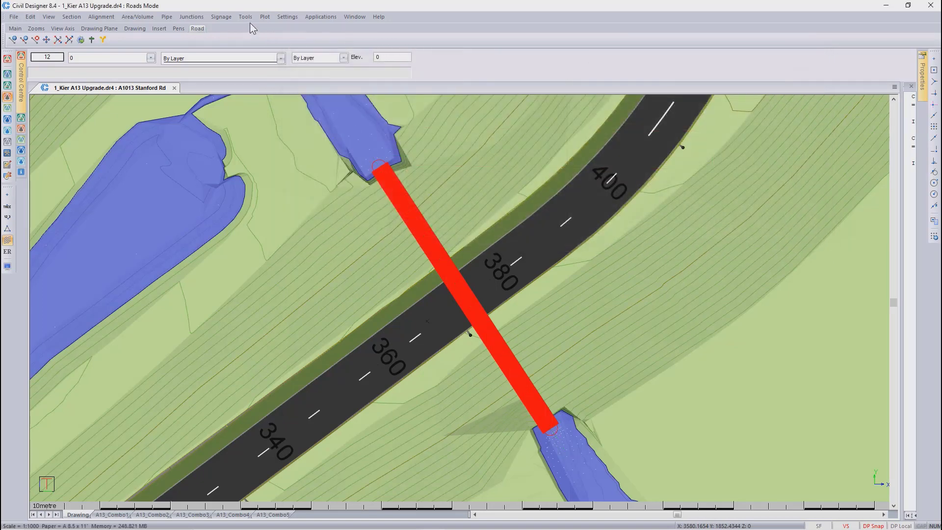
Set the Stormwater Culvert's start invert to 4.5 and end invert to 3.6 in the Crossing Services Editor and save the pipe crossings.
click(246, 17)
mouse_move(341, 55)
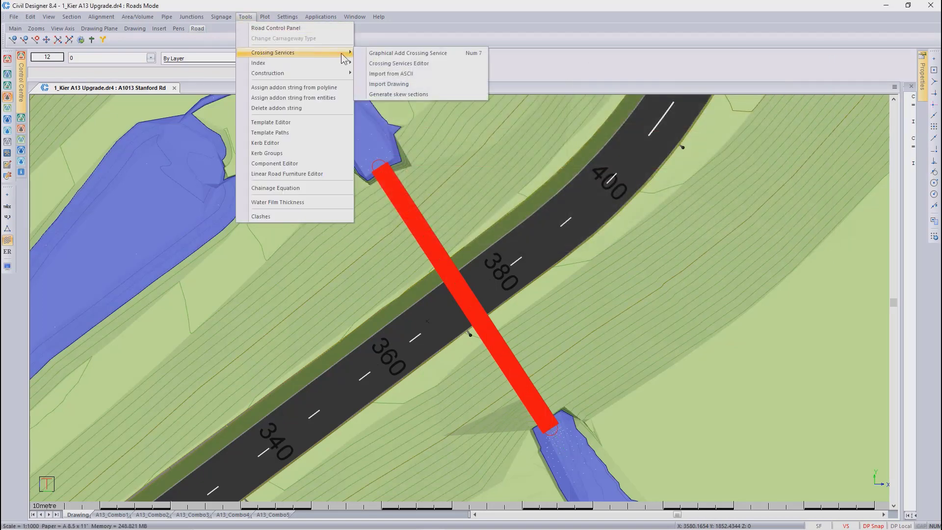
click(390, 64)
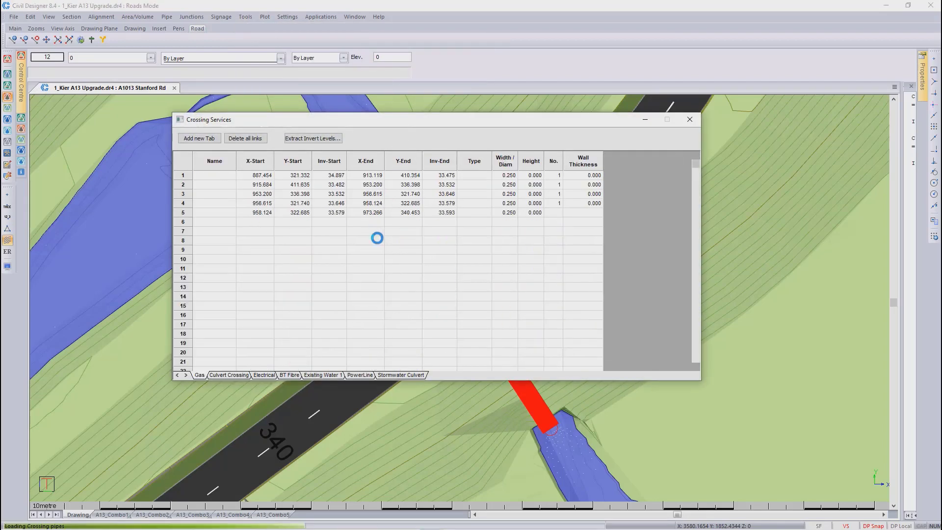
click(393, 375)
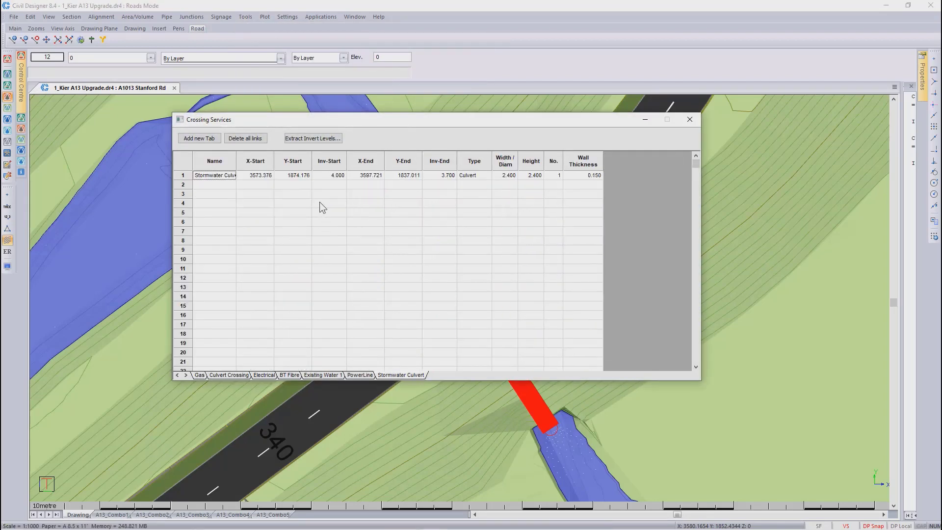
click(333, 182)
click(331, 176)
text(4.5)
click(430, 175)
click(430, 173)
text(3.6)
click(688, 124)
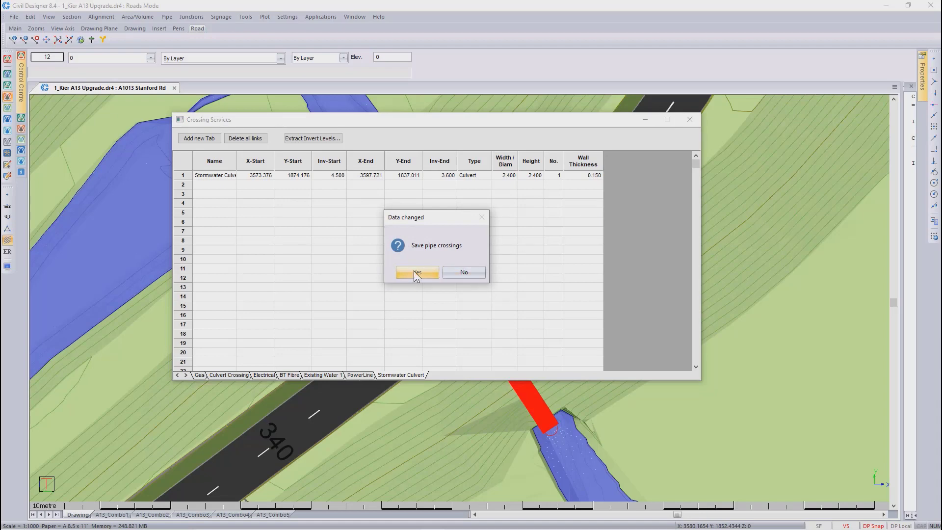
click(416, 272)
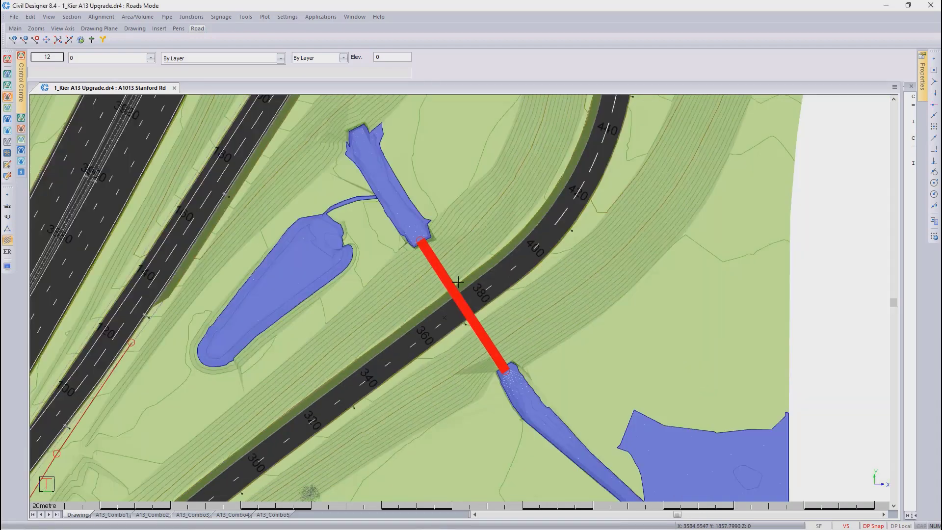
Open the render view of the road and the stormwater culvert.
right_click(459, 297)
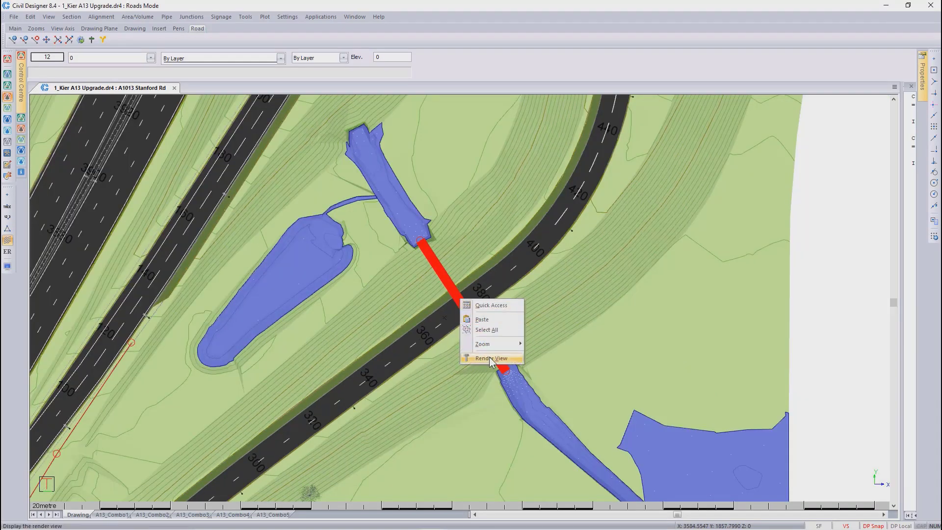
click(492, 327)
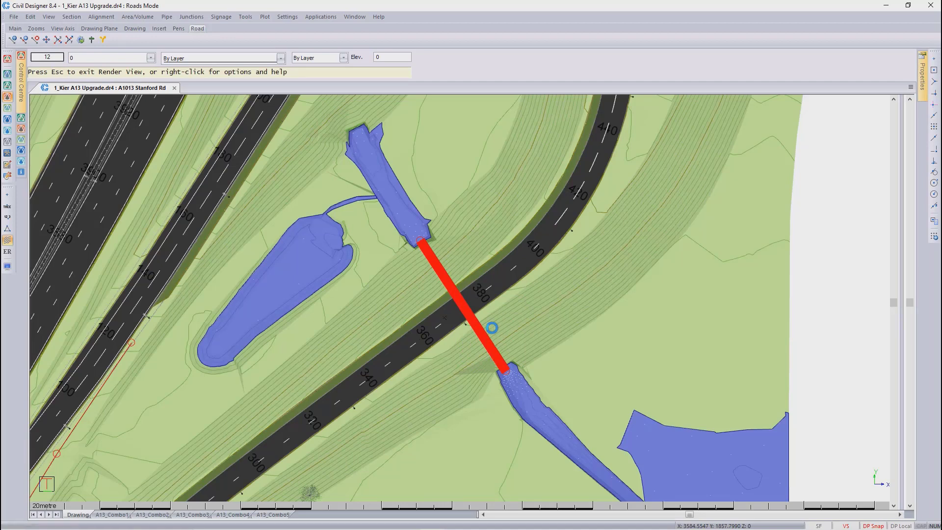